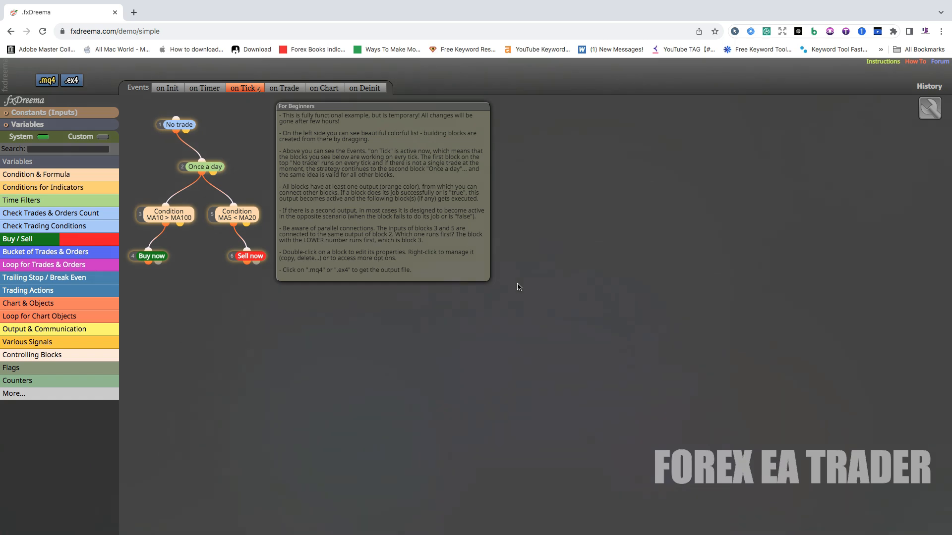
- Delete all the connected example blocks and the For Beginners note area from the on Tick canvas
{"action": "left_click_drag", "start_coordinate": [540, 311], "coordinate": [155, 115]}
{"action": "right_click", "coordinate": [184, 124]}
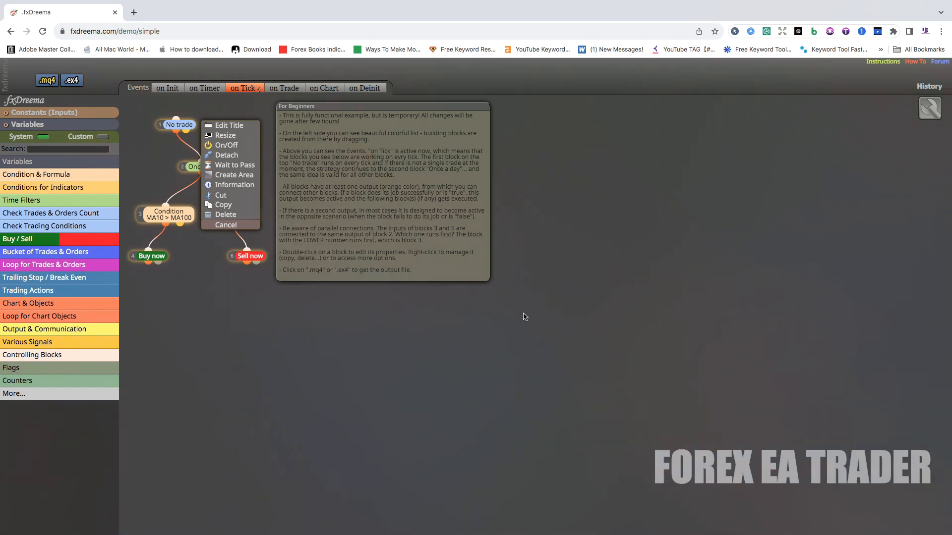
{"action": "left_click_drag", "start_coordinate": [527, 307], "coordinate": [144, 109]}
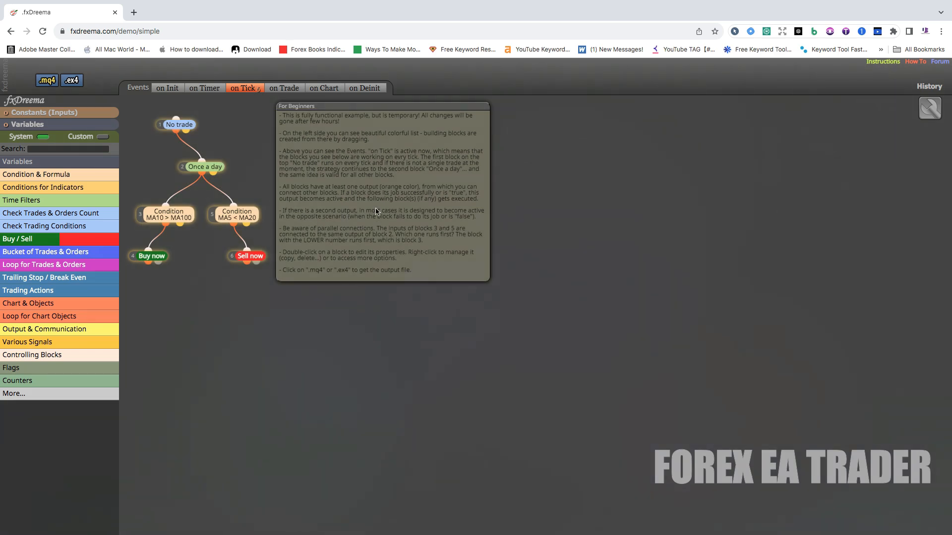
{"action": "right_click", "coordinate": [180, 125]}
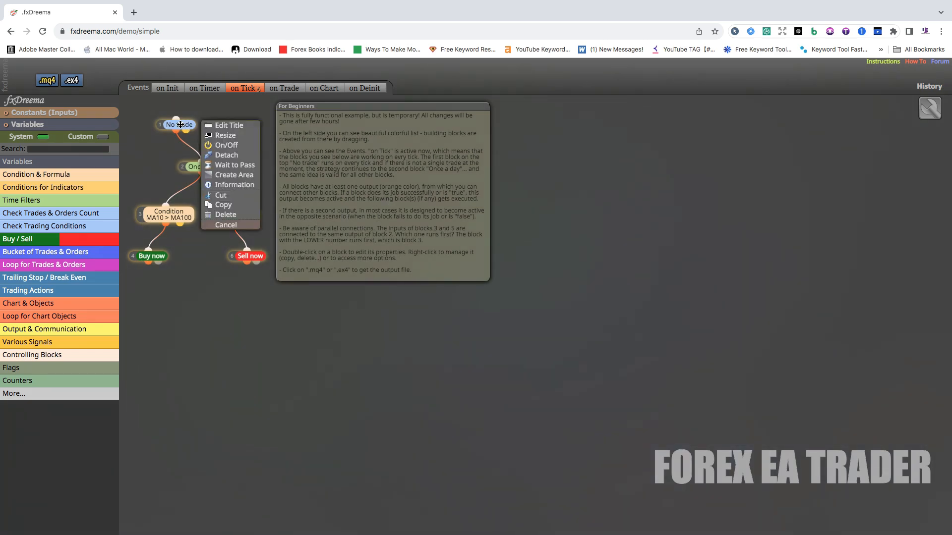
{"action": "left_click", "coordinate": [222, 215]}
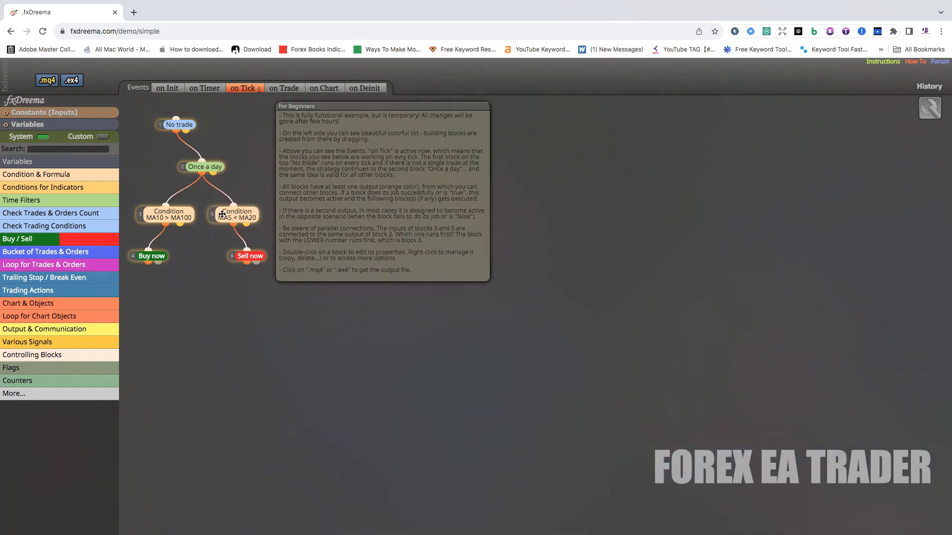
{"action": "right_click", "coordinate": [348, 106]}
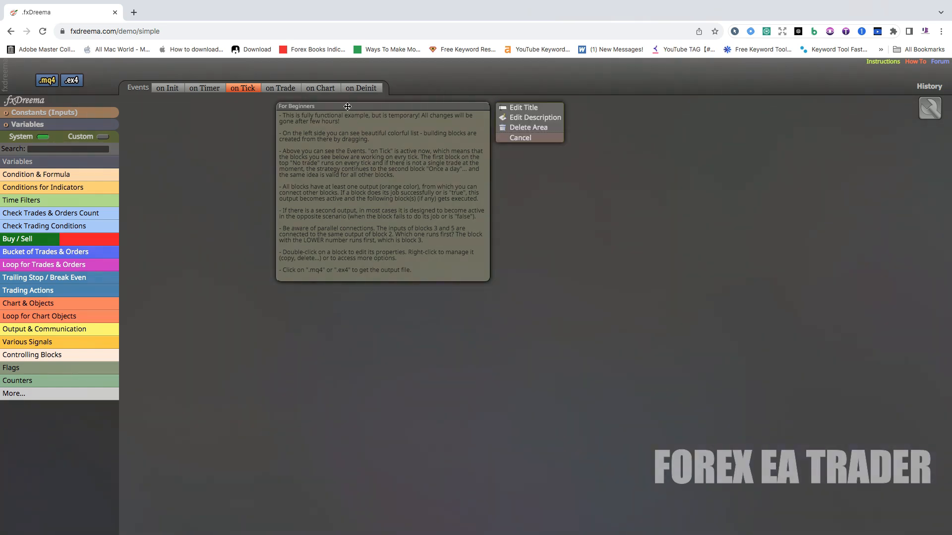
{"action": "left_click", "coordinate": [515, 128]}
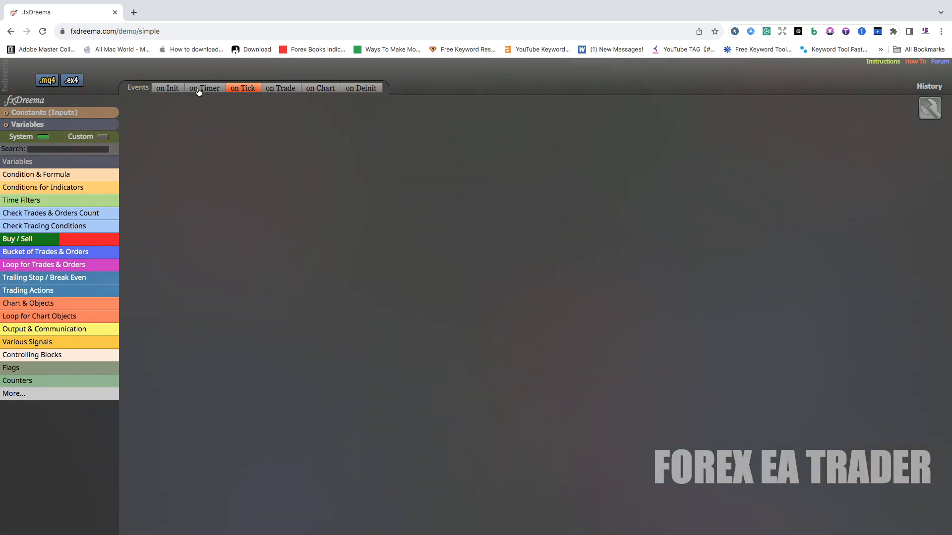
- View the on Init and on Timer event canvases and return to the on Tick canvas
{"action": "left_click", "coordinate": [173, 90]}
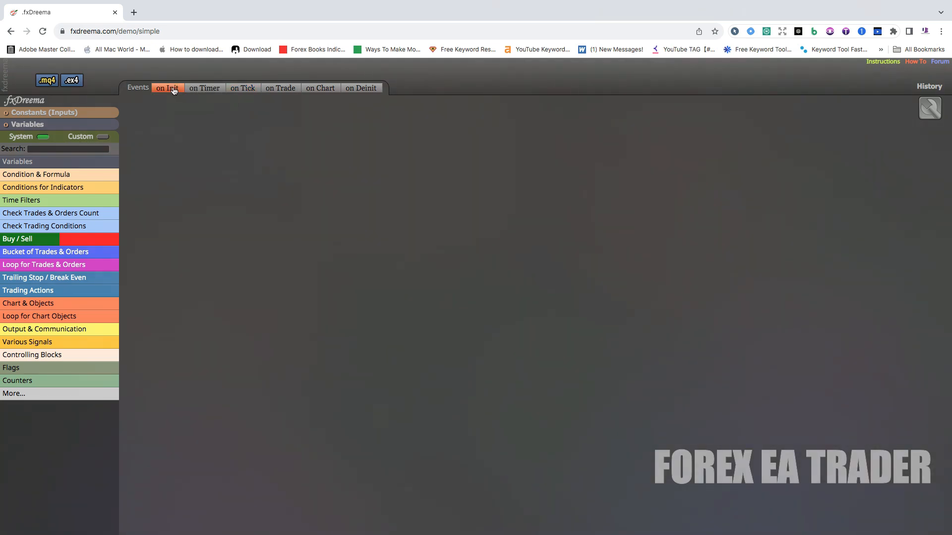
{"action": "left_click", "coordinate": [202, 90]}
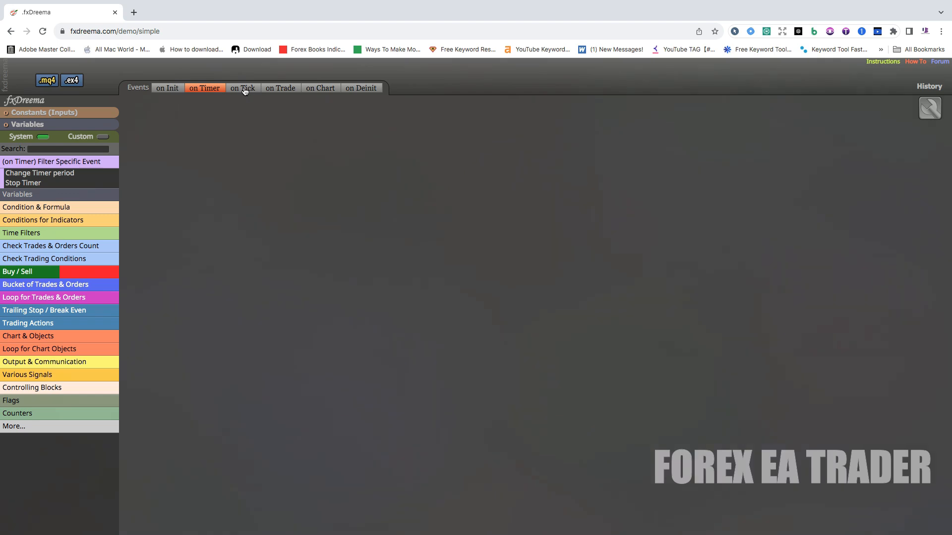
{"action": "left_click", "coordinate": [247, 91]}
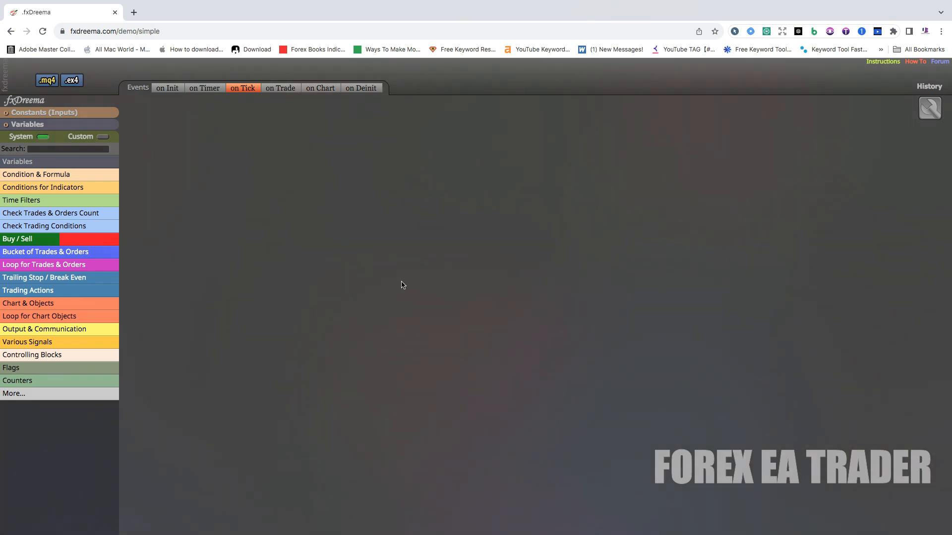
- Place an If trade block from Check Trades & Orders Count near the upper middle of the on Tick canvas
{"action": "left_click_drag", "start_coordinate": [187, 142], "coordinate": [580, 491]}
{"action": "left_click", "coordinate": [37, 214]}
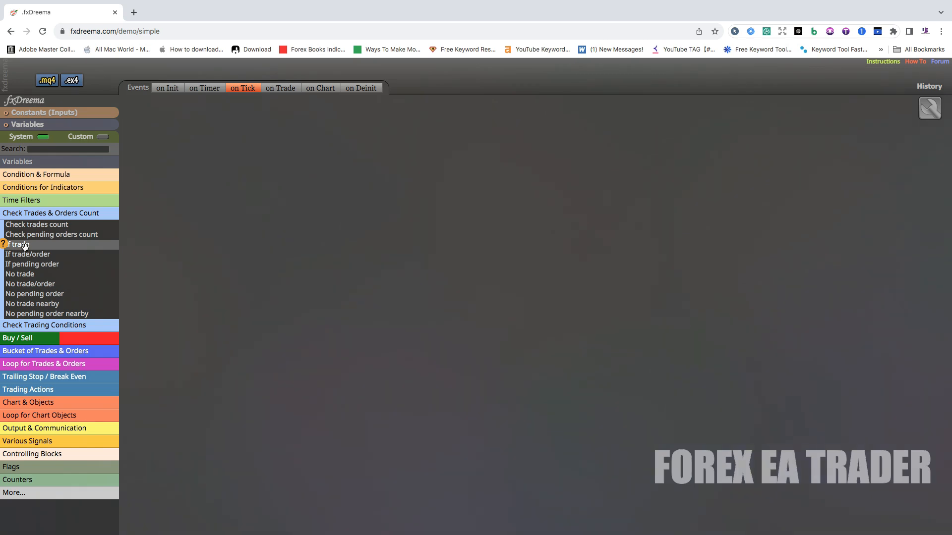
{"action": "left_click_drag", "start_coordinate": [24, 245], "coordinate": [362, 168]}
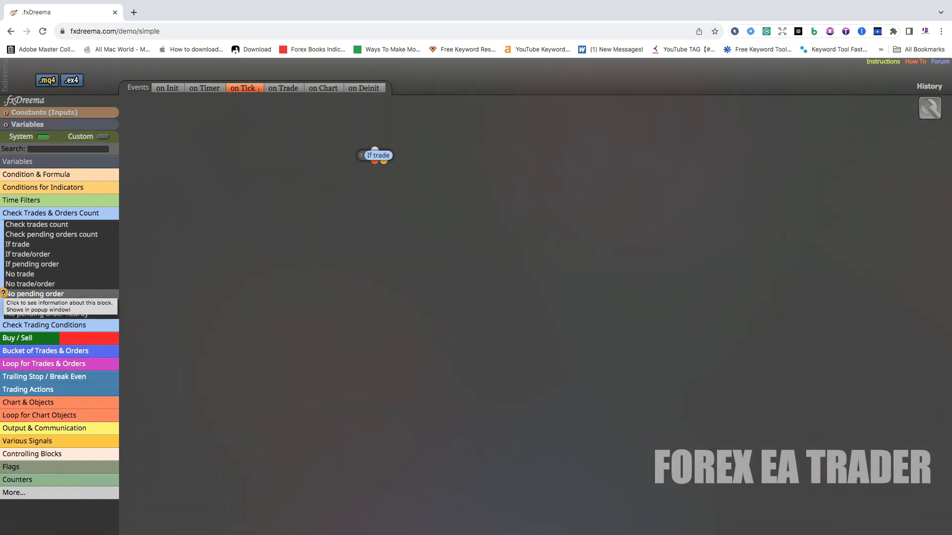
- Read the block information for No pending order and collapse the Check Trades & Orders Count category
{"action": "left_click", "coordinate": [3, 293]}
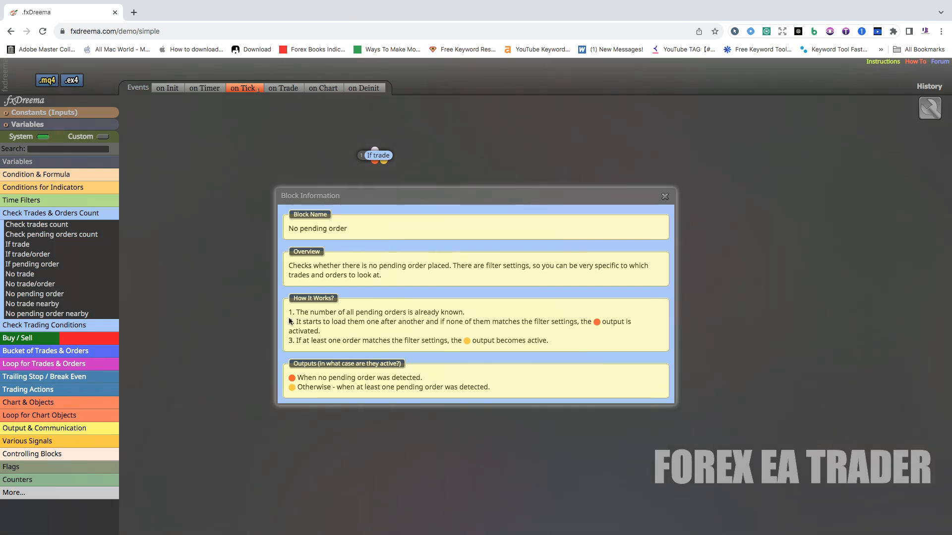
{"action": "left_click", "coordinate": [664, 196]}
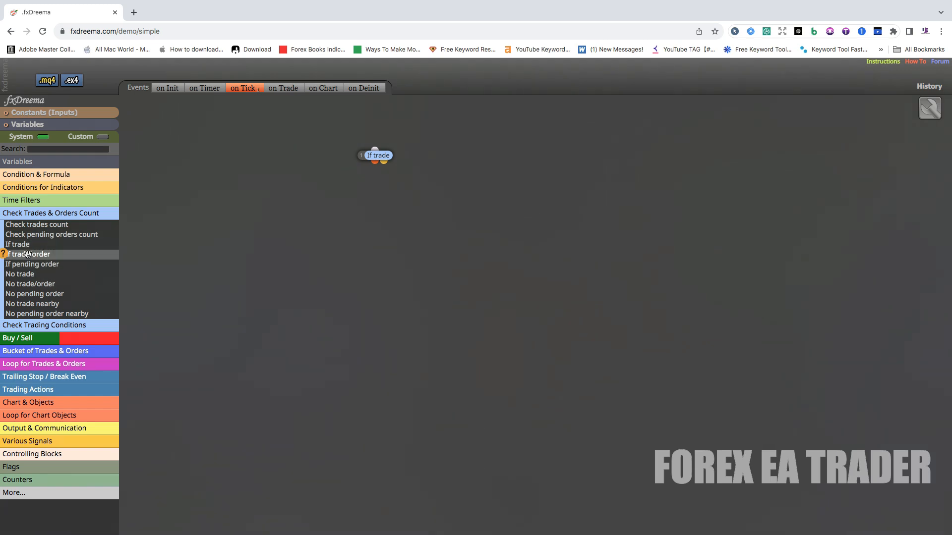
{"action": "left_click", "coordinate": [46, 215]}
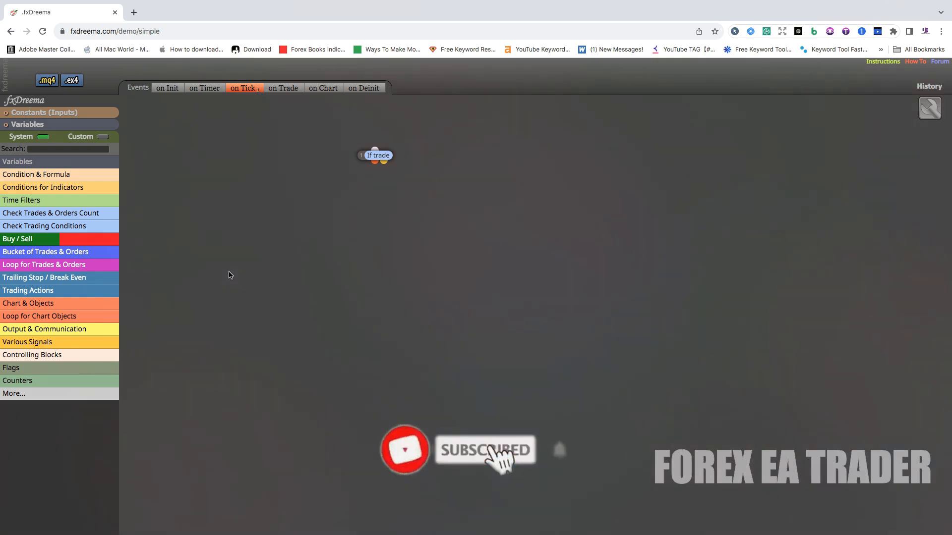
- Add a Break even point (each trade) block below If trade and link If trade's orange output to it
{"action": "left_click_drag", "start_coordinate": [378, 155], "coordinate": [397, 158]}
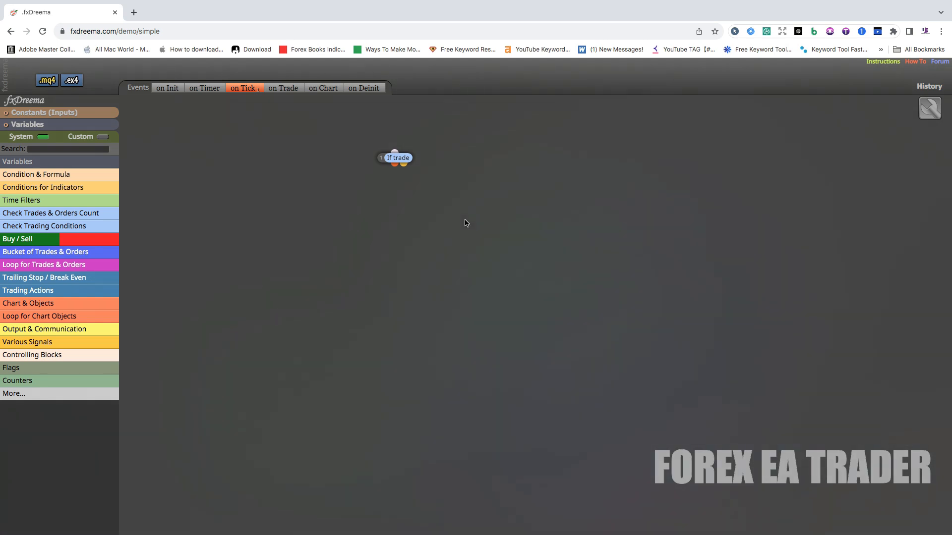
{"action": "left_click", "coordinate": [40, 279]}
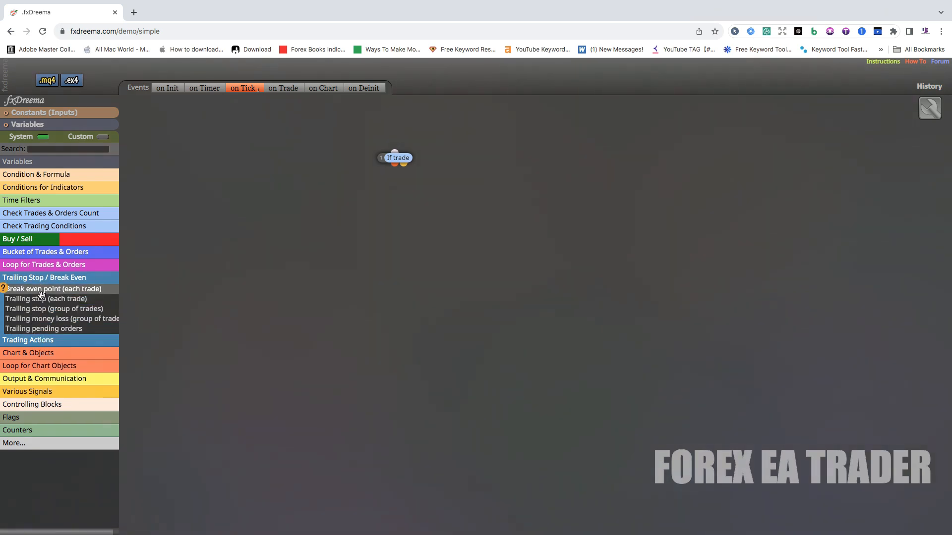
{"action": "left_click_drag", "start_coordinate": [42, 289], "coordinate": [352, 208]}
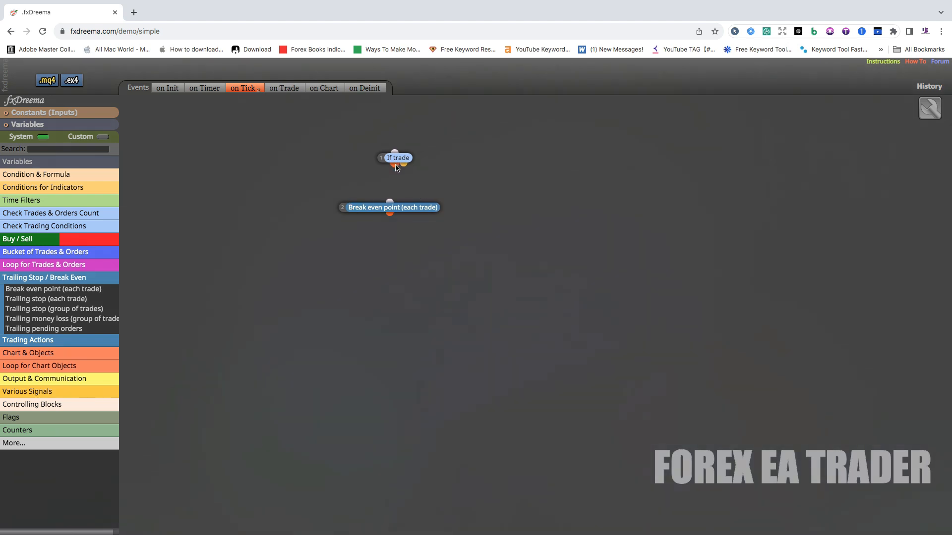
{"action": "left_click_drag", "start_coordinate": [395, 163], "coordinate": [391, 207]}
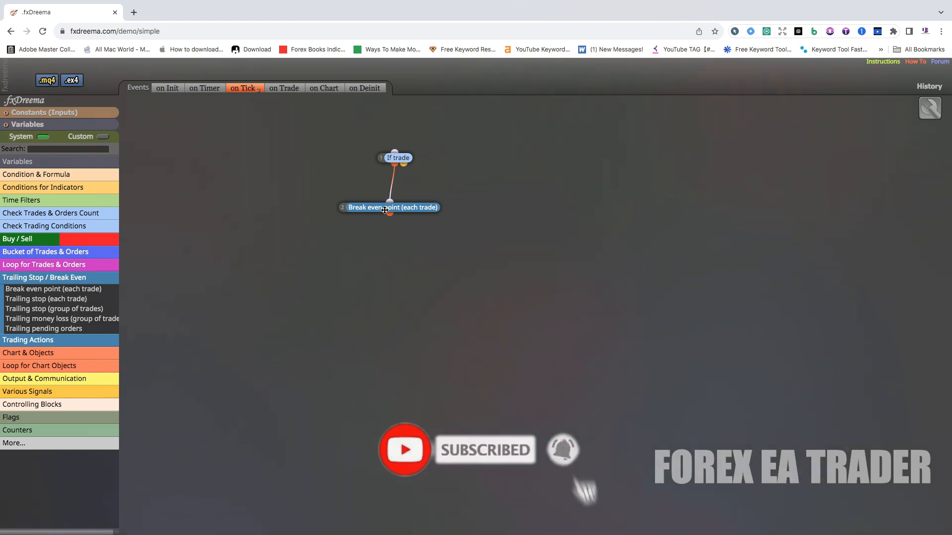
- In the Break even point block's settings, set Group Mode to All (automated and manually opened) and Symbol Mode to Any Symbol
{"action": "left_click", "coordinate": [386, 208]}
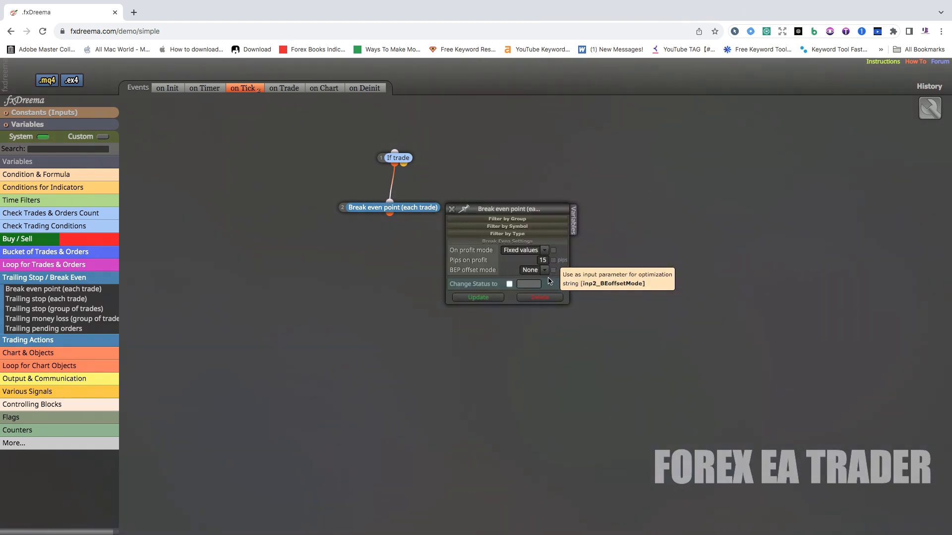
{"action": "left_click", "coordinate": [505, 219]}
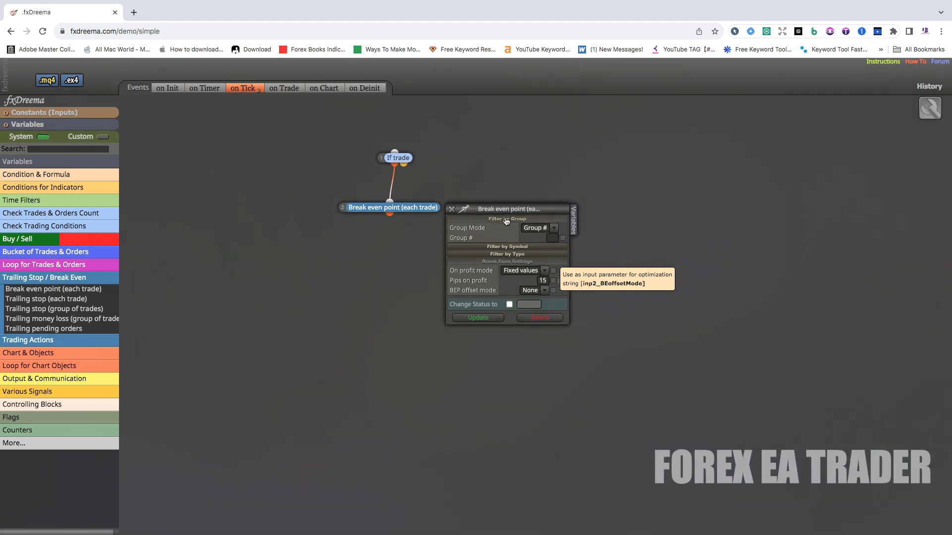
{"action": "left_click", "coordinate": [554, 231]}
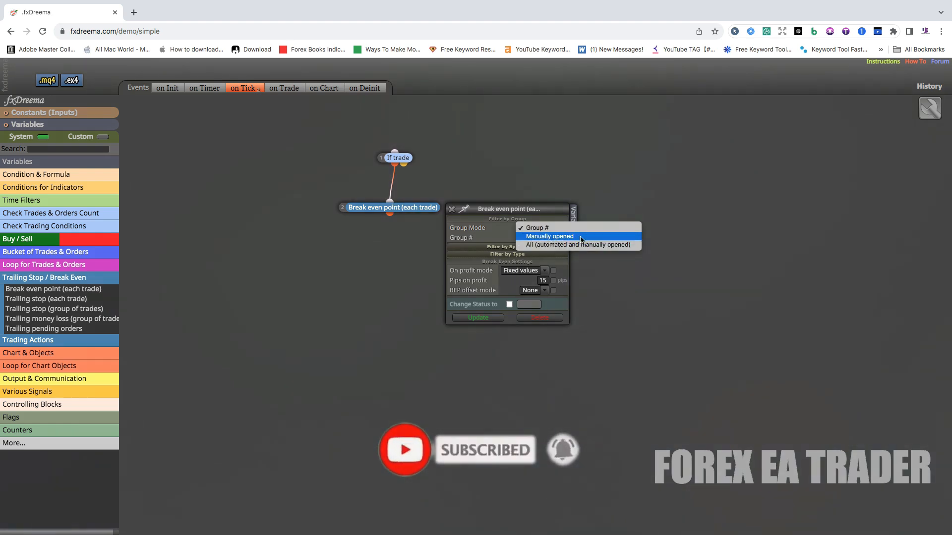
{"action": "left_click", "coordinate": [557, 249]}
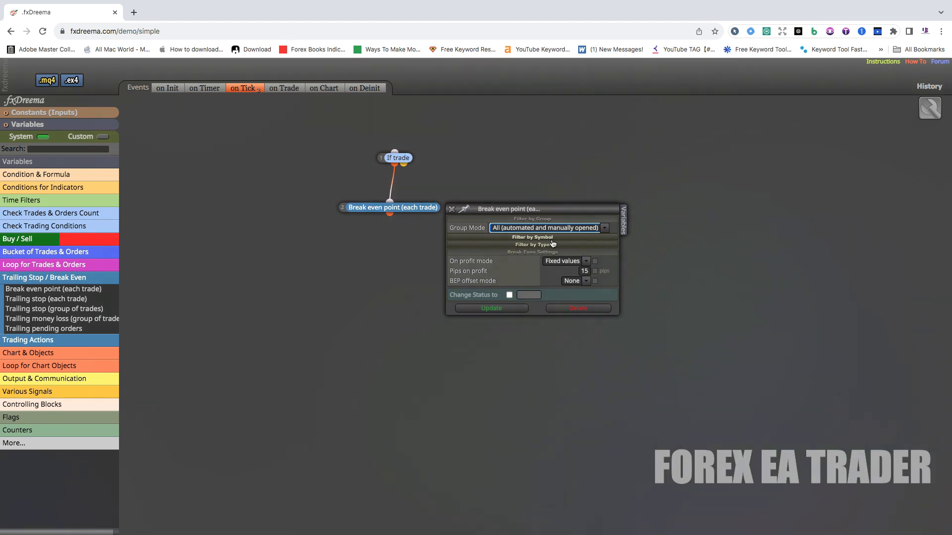
{"action": "left_click", "coordinate": [530, 240]}
{"action": "left_click", "coordinate": [604, 246]}
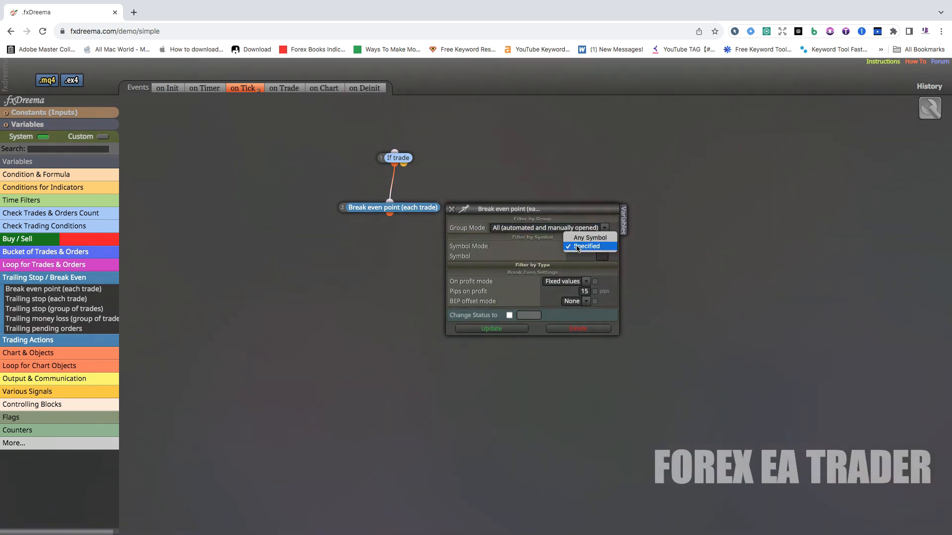
{"action": "left_click", "coordinate": [585, 239]}
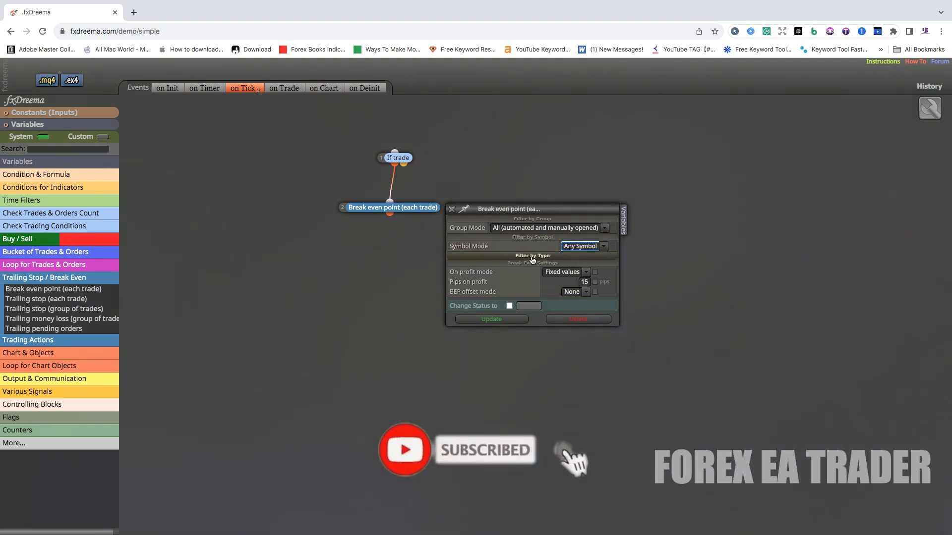
- Filter the Break even point block by Either Buys or Sells and choose Fixed values as its on profit mode
{"action": "left_click", "coordinate": [533, 258]}
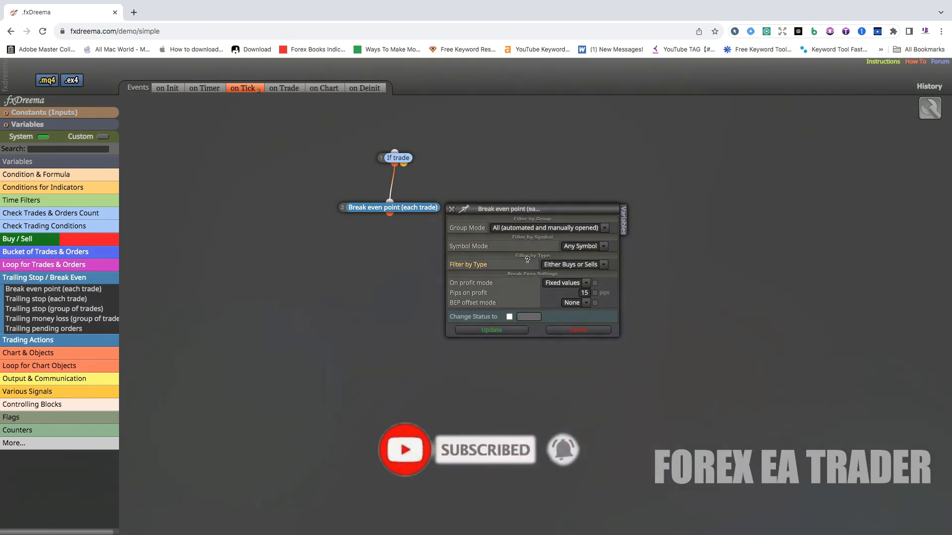
{"action": "left_click", "coordinate": [604, 265]}
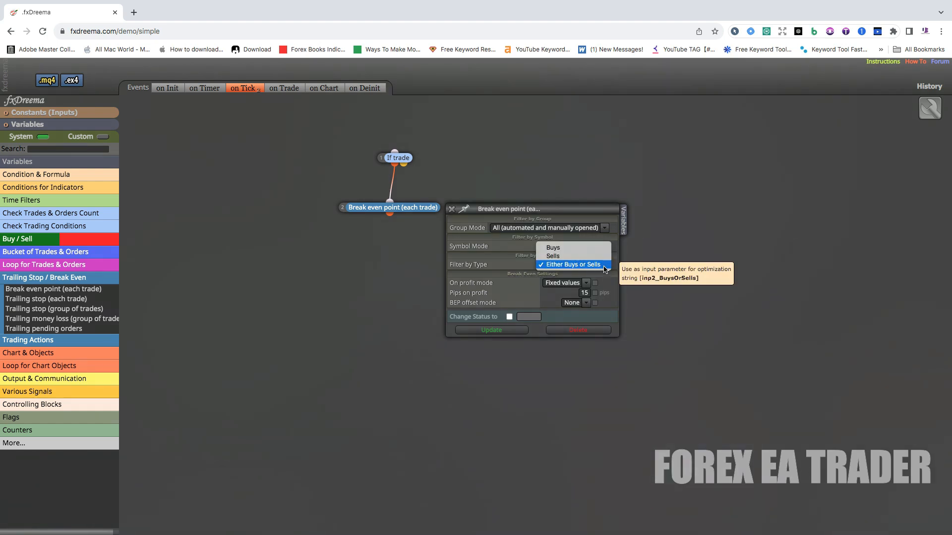
{"action": "left_click", "coordinate": [579, 266]}
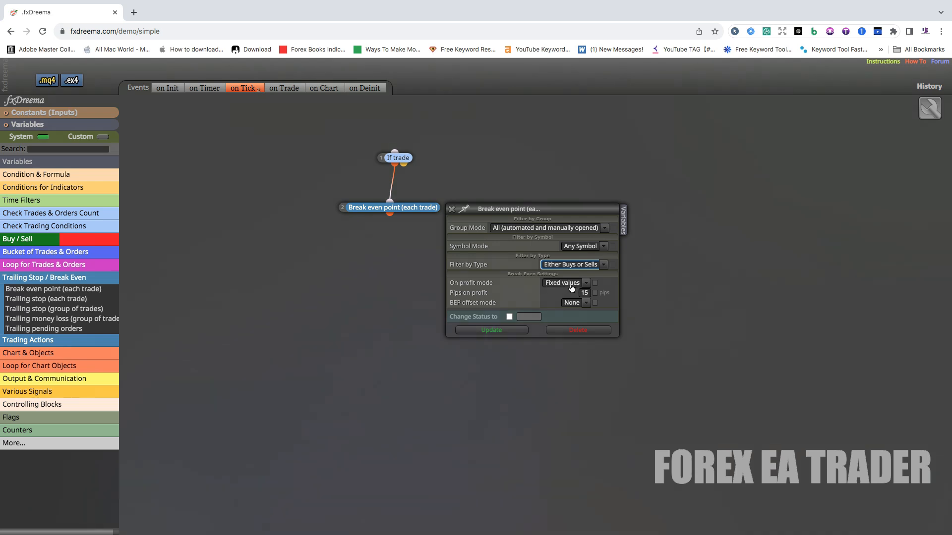
{"action": "left_click", "coordinate": [585, 287]}
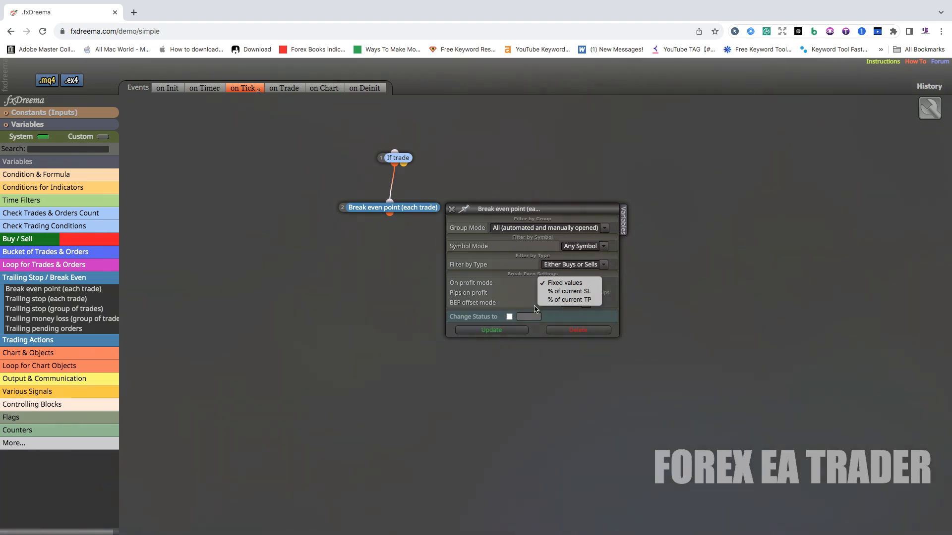
{"action": "left_click", "coordinate": [567, 286]}
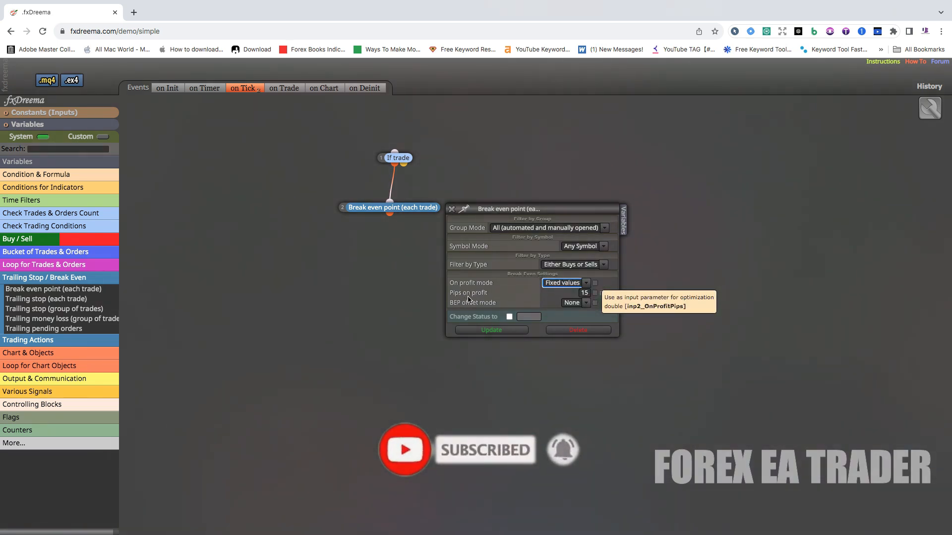
- Set Pips on profit to 30 and try the input-parameter options for it and for the BEP offset mode
{"action": "double_click", "coordinate": [583, 293]}
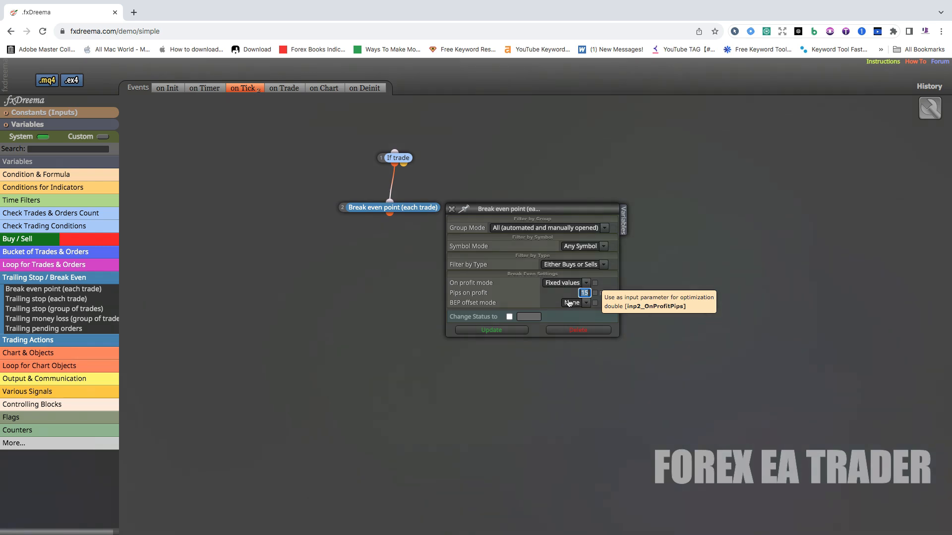
{"action": "type", "text": "30"}
{"action": "left_click", "coordinate": [595, 294]}
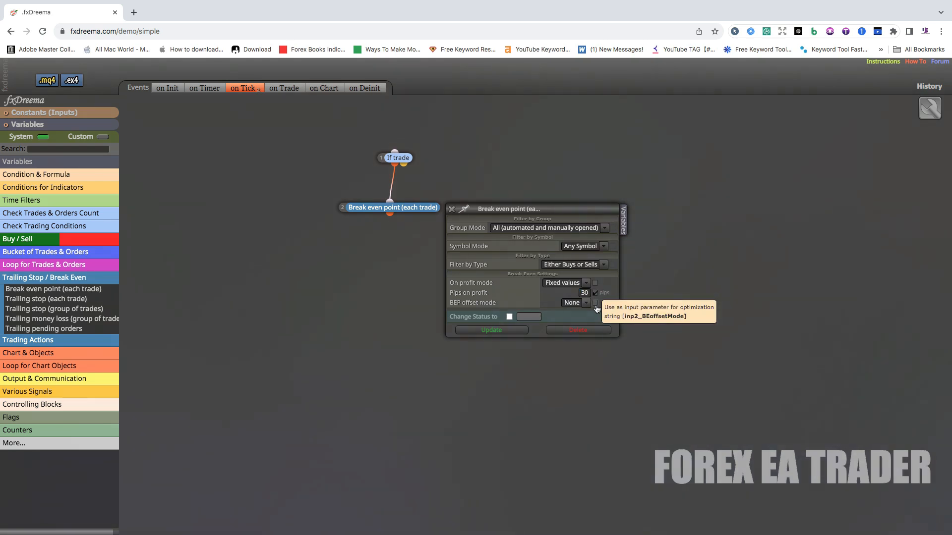
{"action": "left_click", "coordinate": [595, 303]}
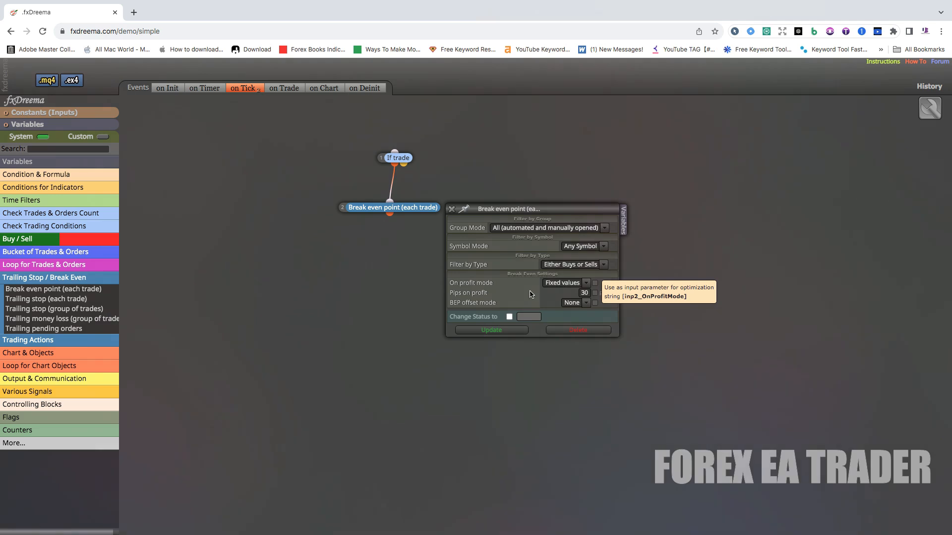
- Try Pips offset as the BEP offset mode of the Break even point block and set the mode back to None
{"action": "left_click", "coordinate": [586, 306]}
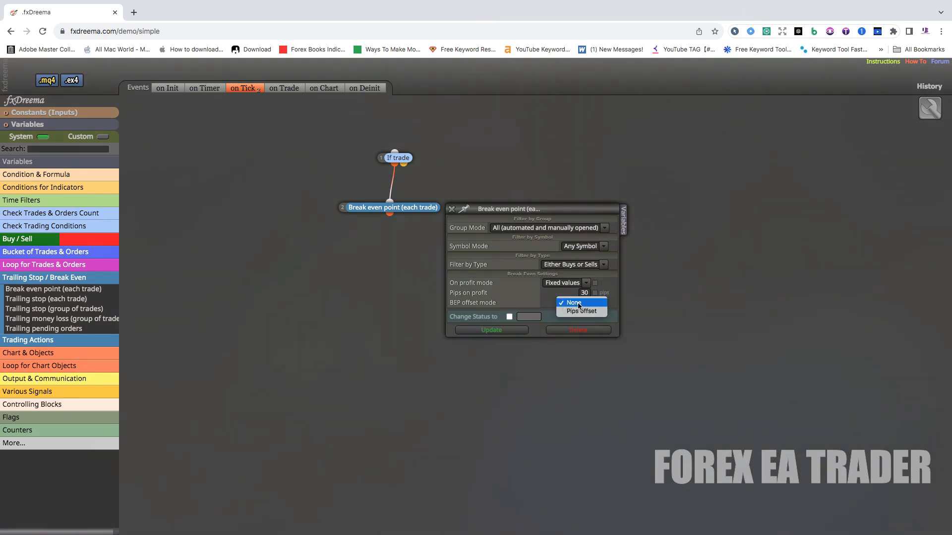
{"action": "left_click", "coordinate": [578, 304]}
{"action": "left_click", "coordinate": [583, 305]}
{"action": "left_click", "coordinate": [580, 312]}
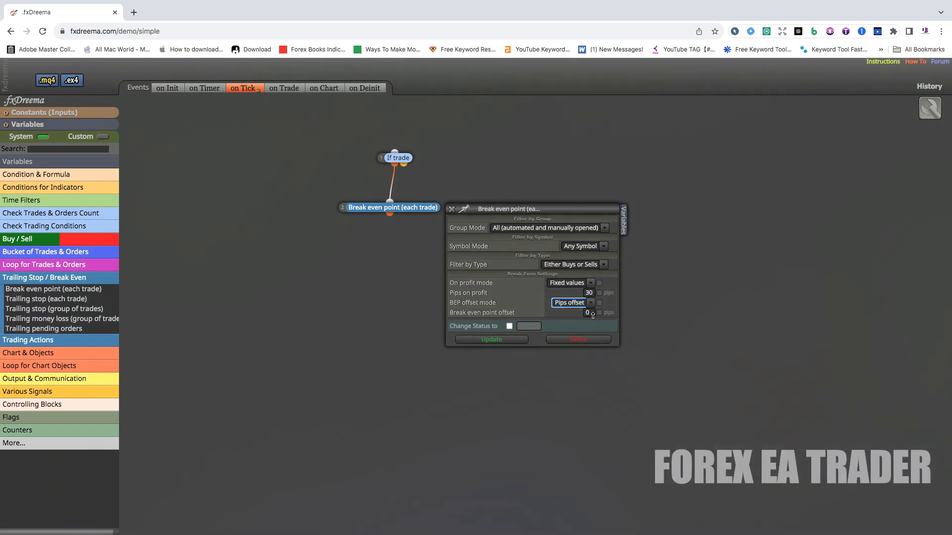
{"action": "left_click", "coordinate": [591, 313]}
{"action": "left_click", "coordinate": [590, 302]}
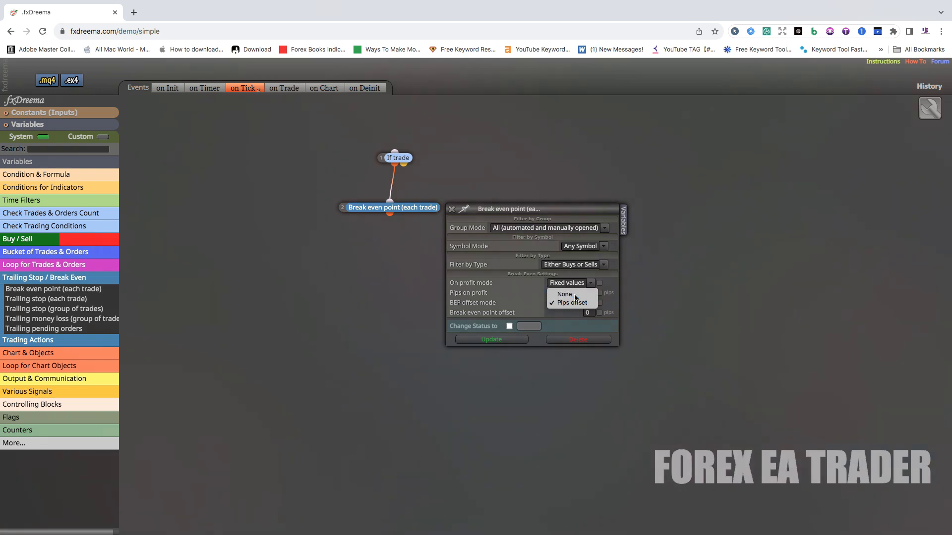
{"action": "left_click", "coordinate": [575, 296]}
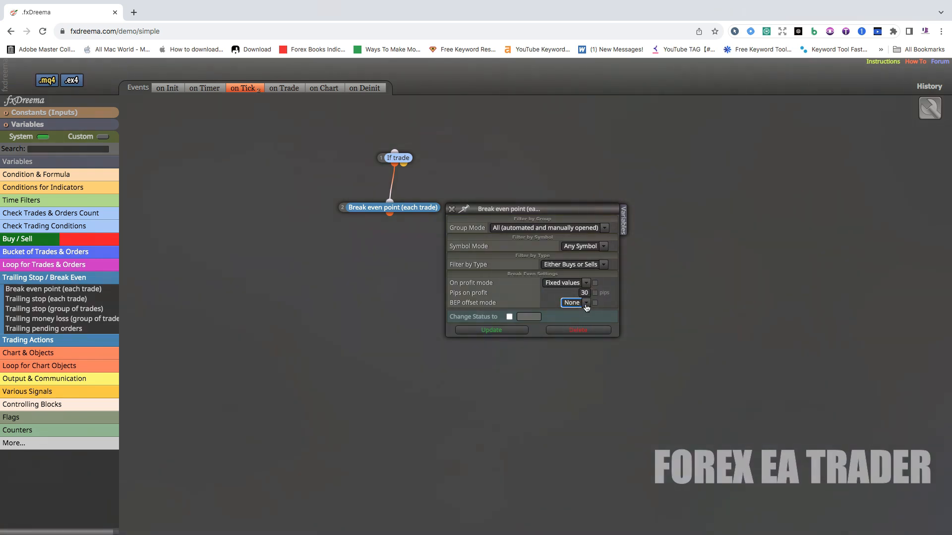
- Apply a 10-pip break even point offset using the Pips offset mode, and reposition the Break even point block slightly lower beneath If trade
{"action": "left_click", "coordinate": [587, 305]}
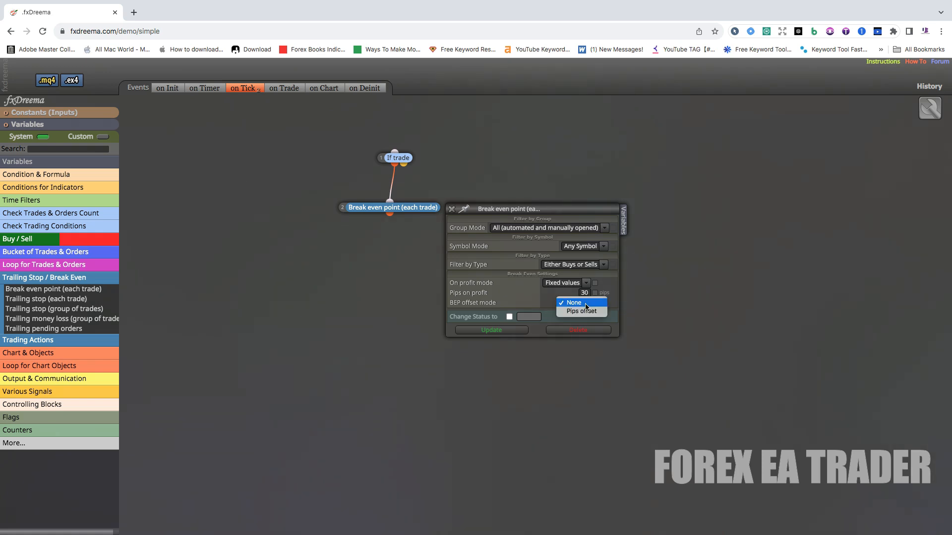
{"action": "left_click", "coordinate": [584, 311]}
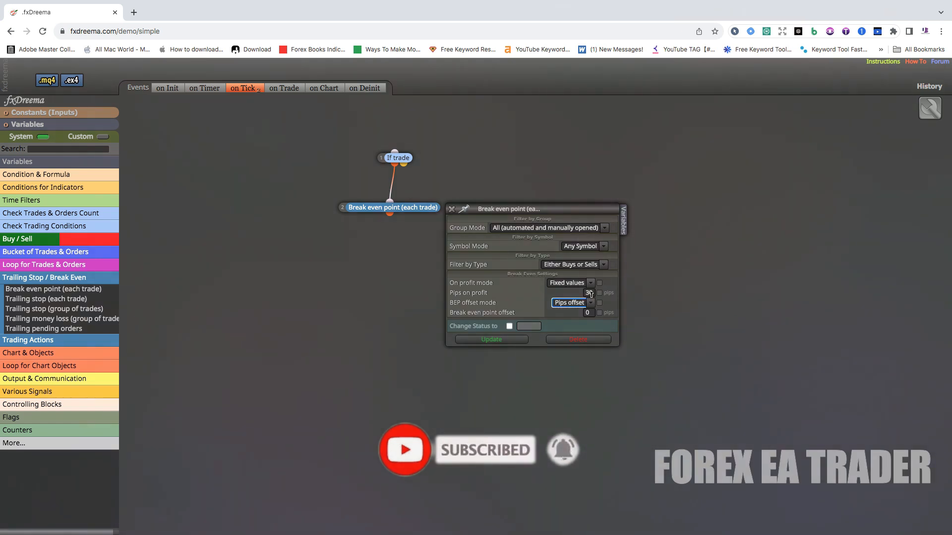
{"action": "left_click", "coordinate": [584, 314]}
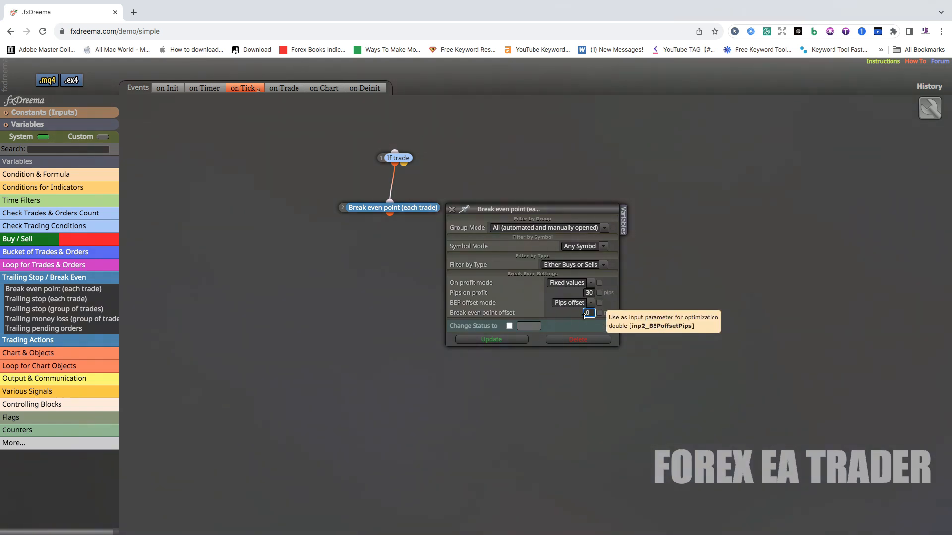
{"action": "double_click", "coordinate": [585, 313]}
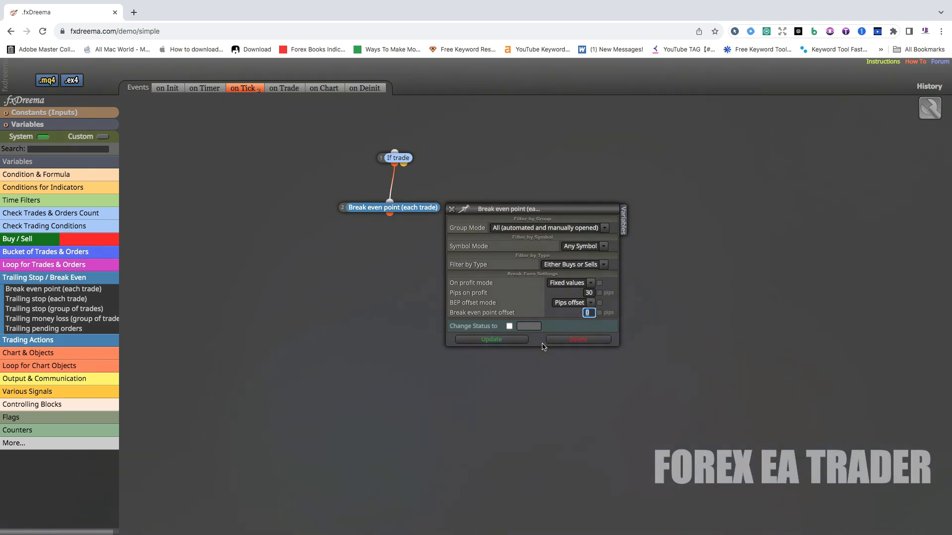
{"action": "type", "text": "1"}
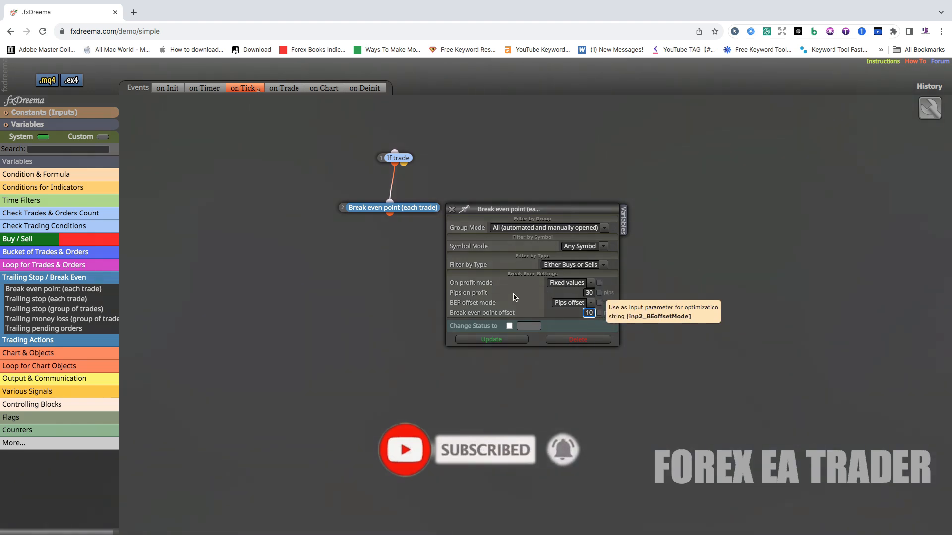
{"action": "left_click", "coordinate": [471, 344]}
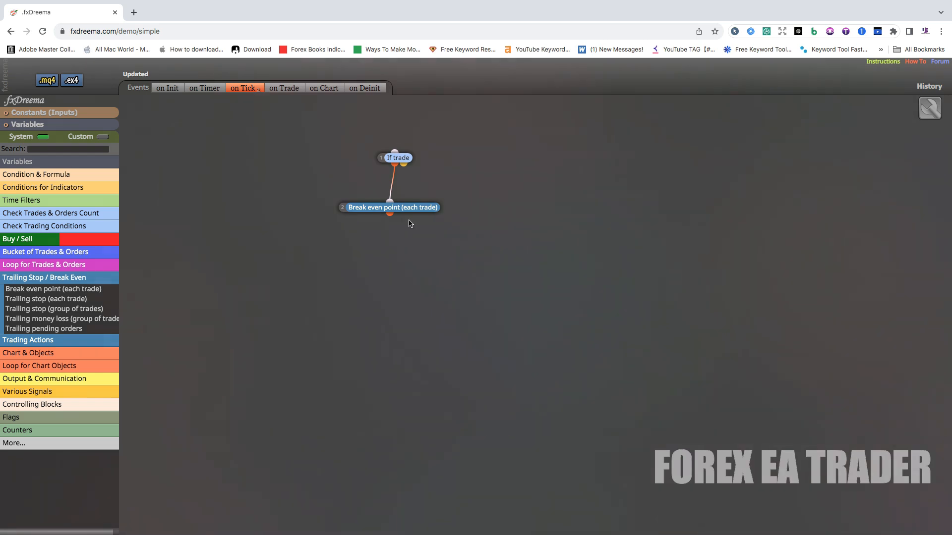
{"action": "left_click_drag", "start_coordinate": [405, 205], "coordinate": [411, 222]}
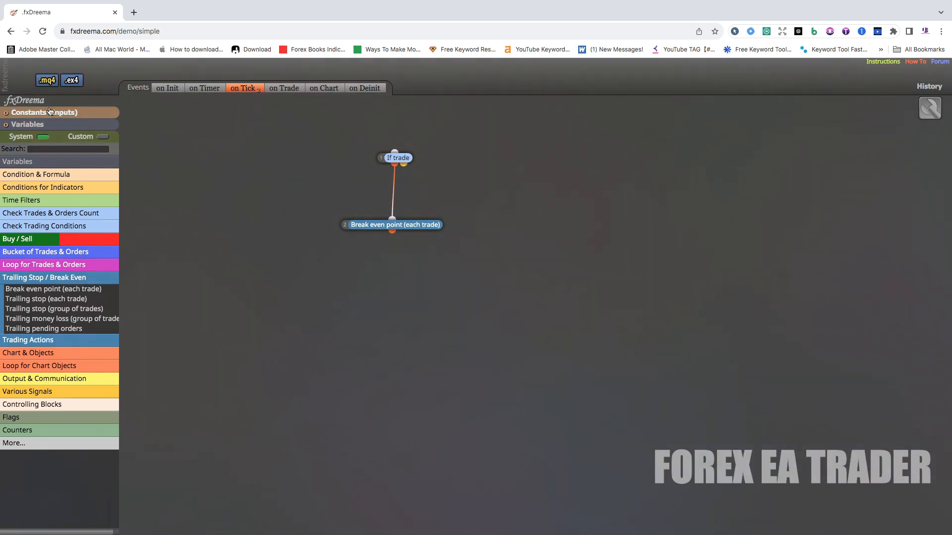
- Rename the project as BE Robot
{"action": "left_click_drag", "start_coordinate": [42, 100], "coordinate": [2, 101]}
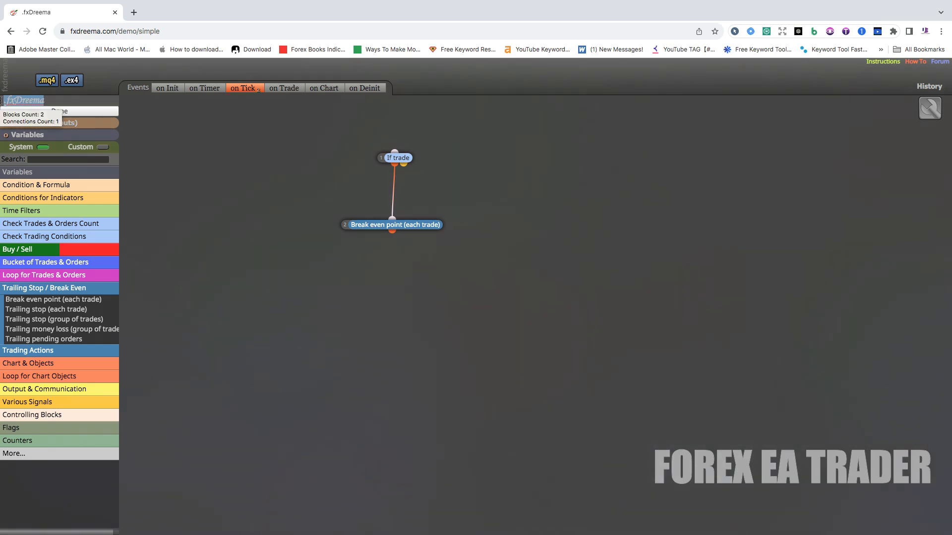
{"action": "type", "text": "BE"}
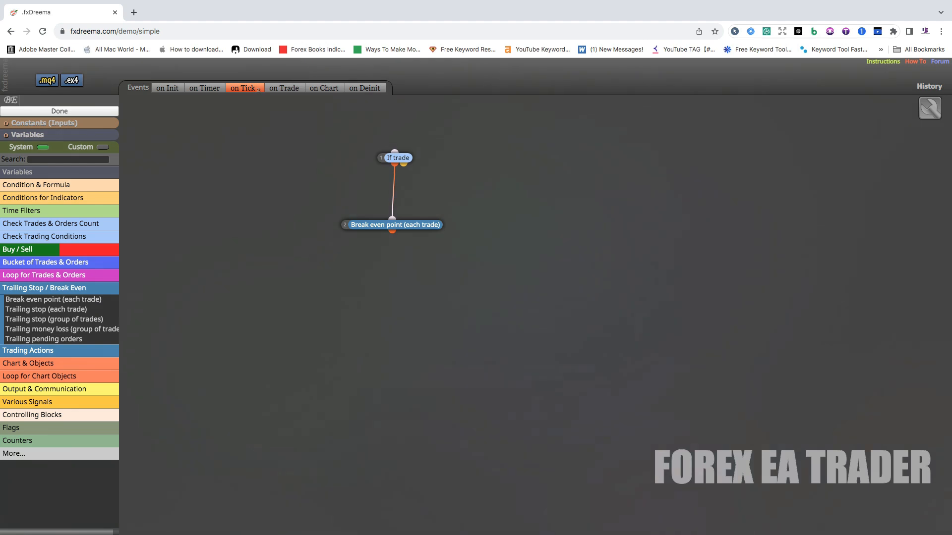
{"action": "type", "text": " Robot"}
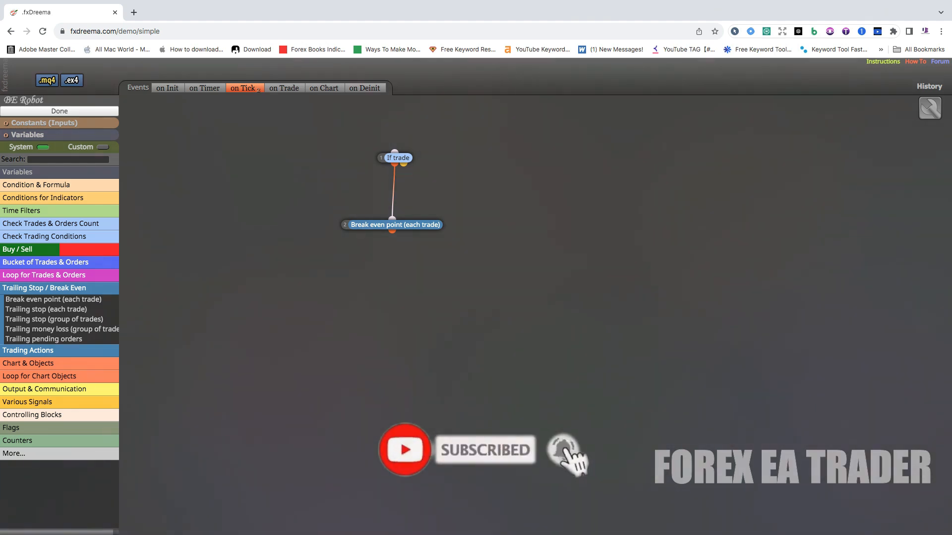
{"action": "left_click", "coordinate": [30, 112]}
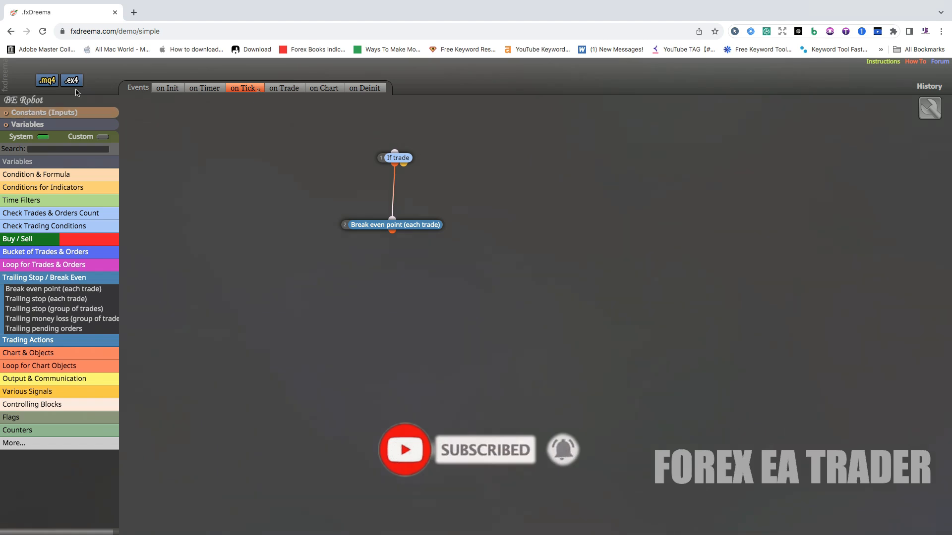